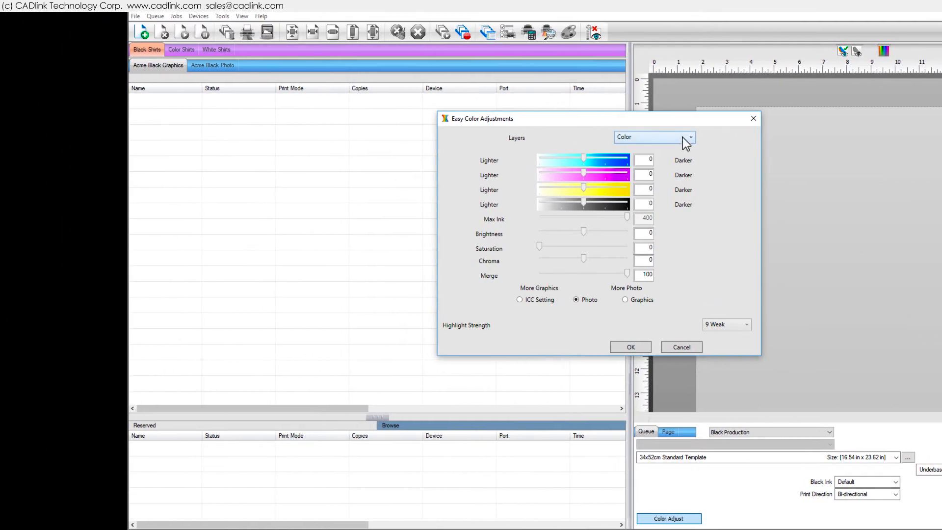
Show the Underbase layer's settings in the easy color adjustments.
click(563, 138)
click(689, 151)
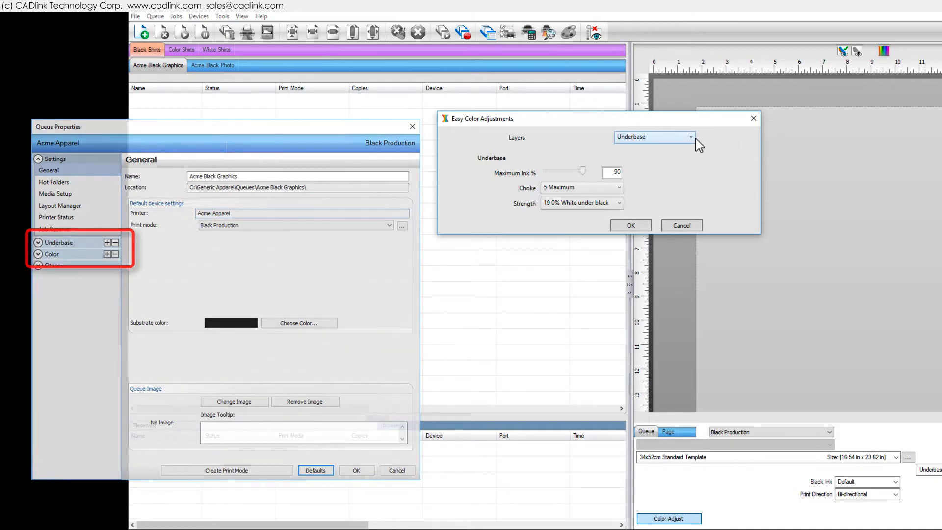
click(695, 138)
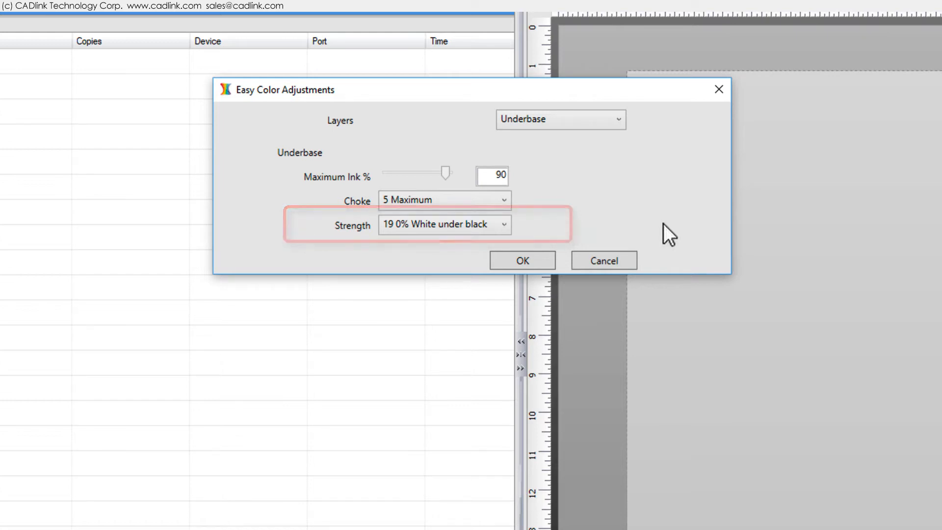
Try lowering the Color layer's Max Ink to 200 and discard the color adjustments.
click(623, 119)
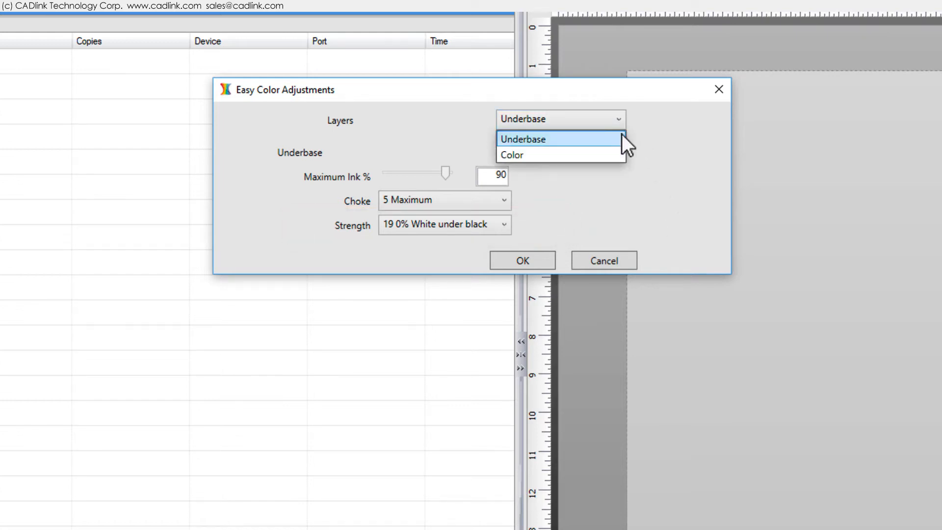
click(619, 152)
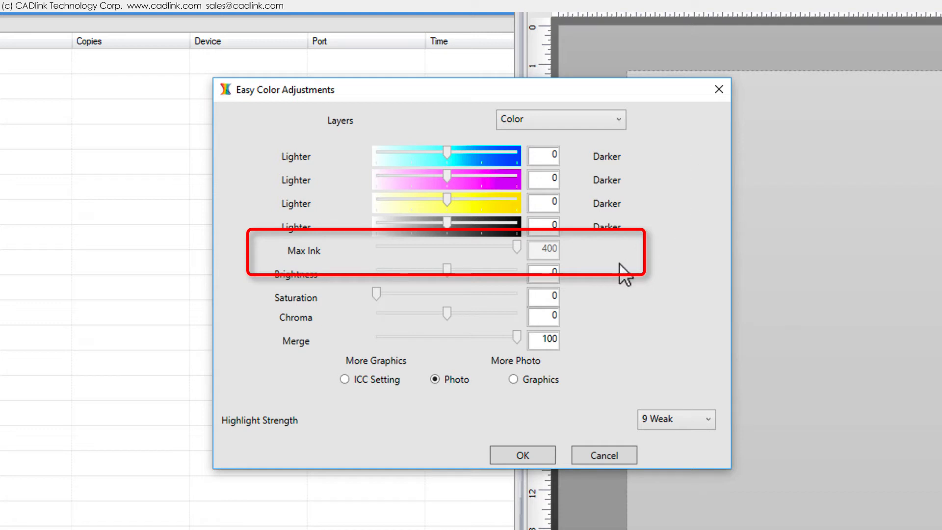
drag(516, 247, 424, 260)
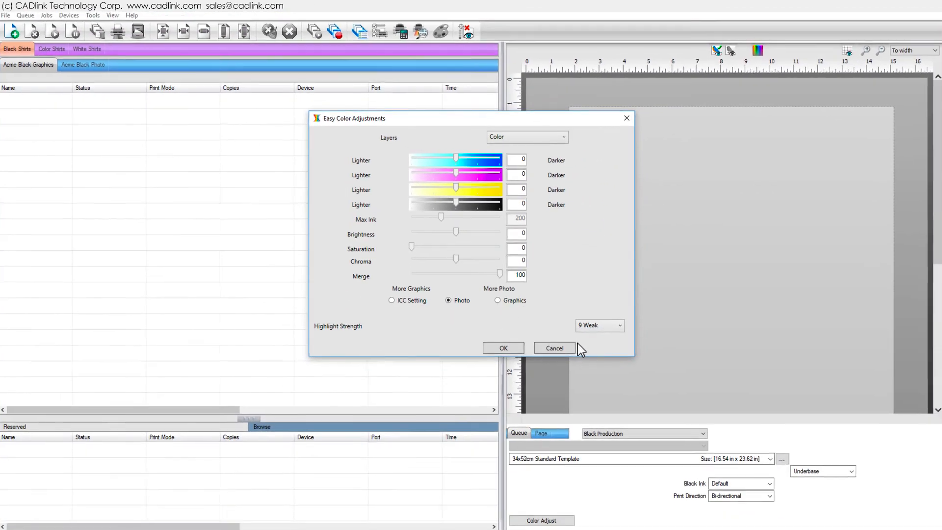
click(604, 455)
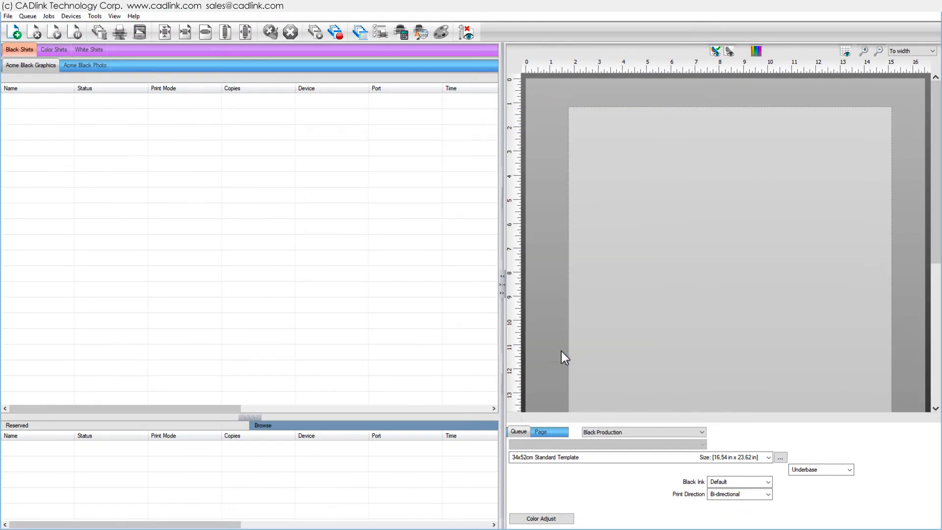
Open the Color ICC Profile settings of the Acme Black Graphics queue and show the bitmap RGB rendering options.
double_click(29, 68)
click(298, 219)
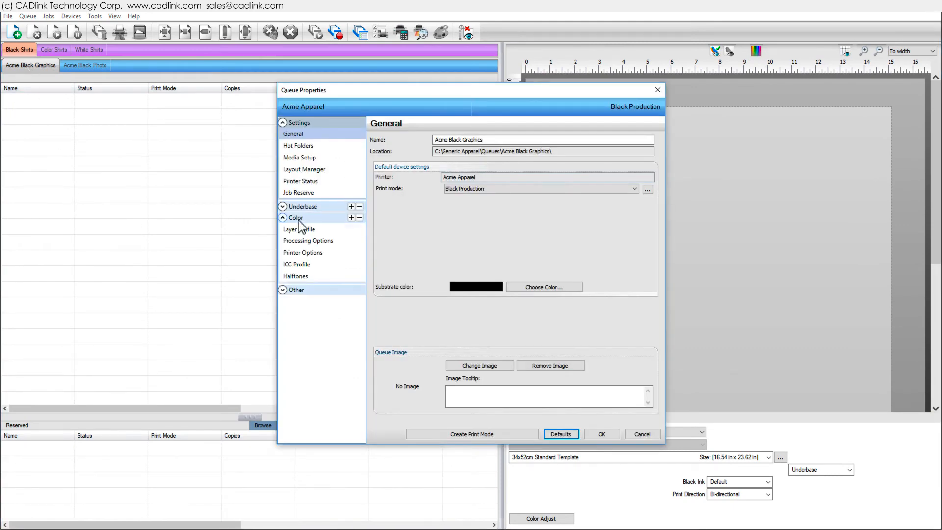
click(298, 265)
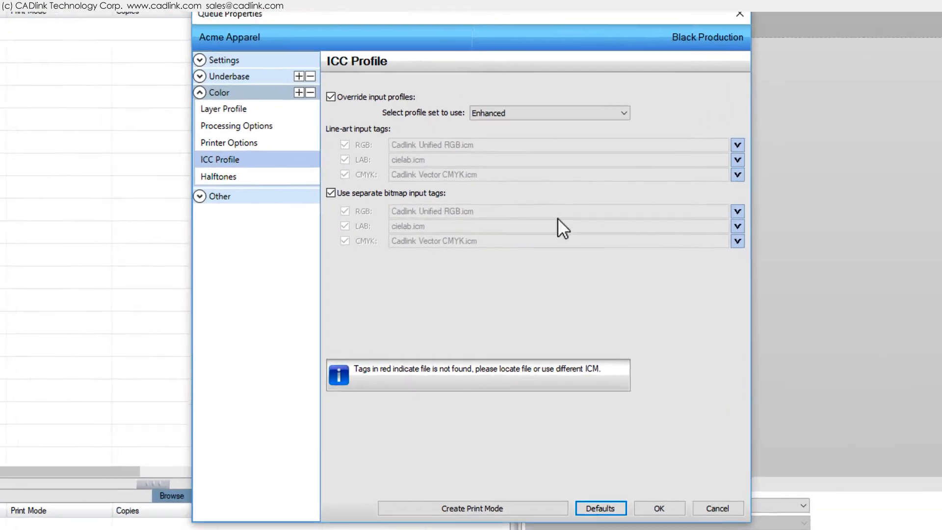
click(660, 226)
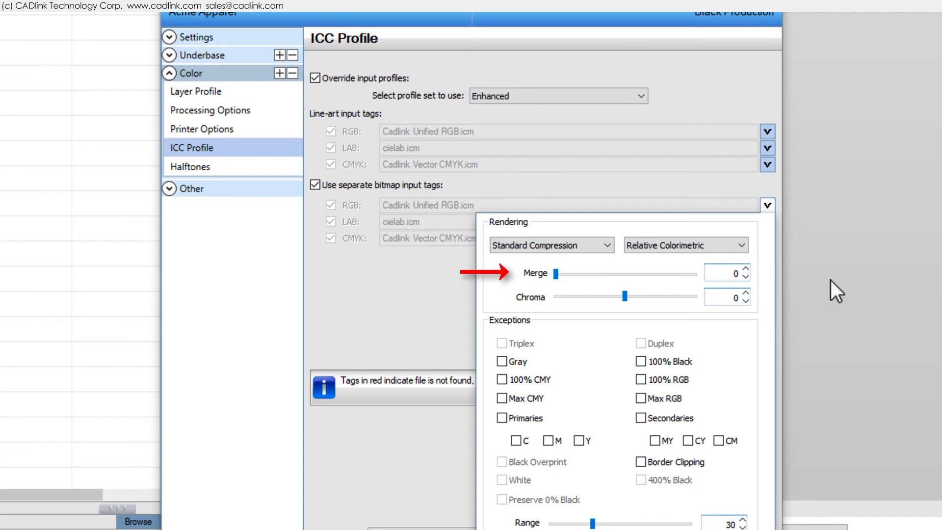
Try Merge values of 50 and 0 for the bitmap RGB rendering and raise the value gradually to 31.
click(727, 270)
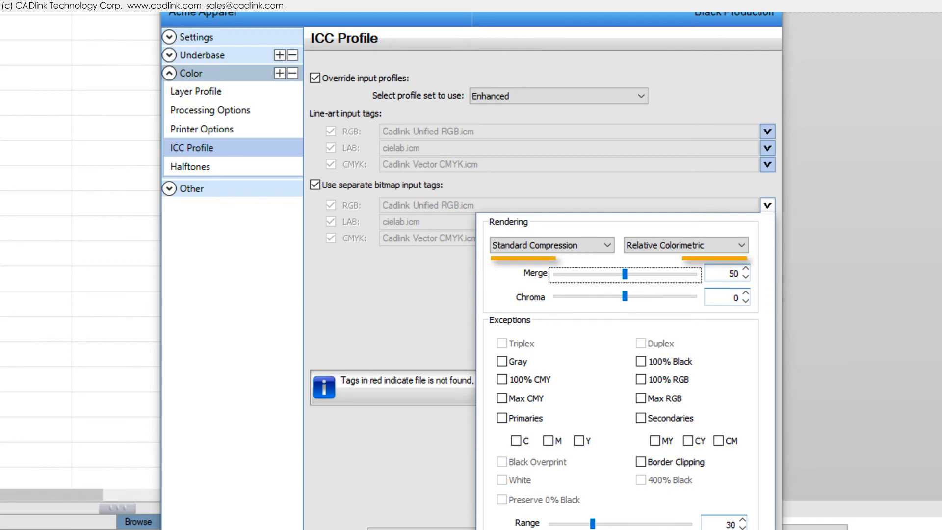
double_click(733, 273)
text(0)
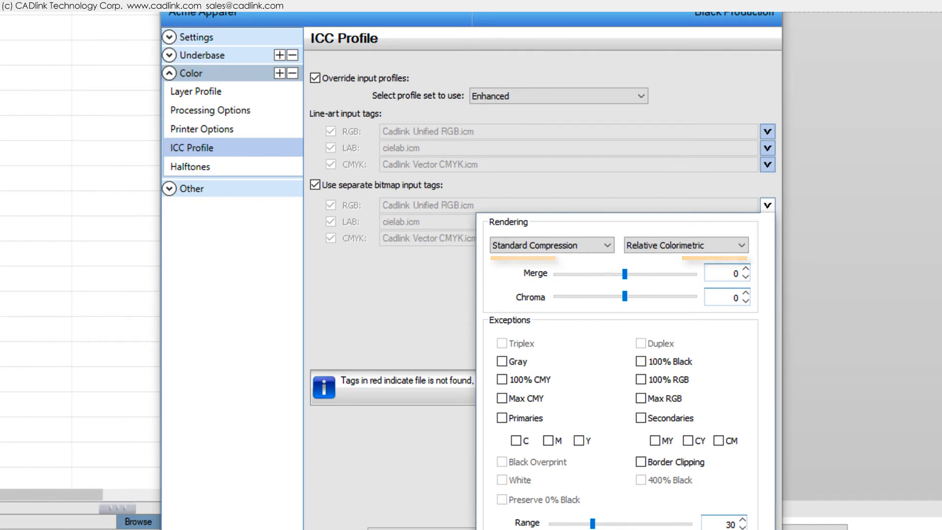
key(Return)
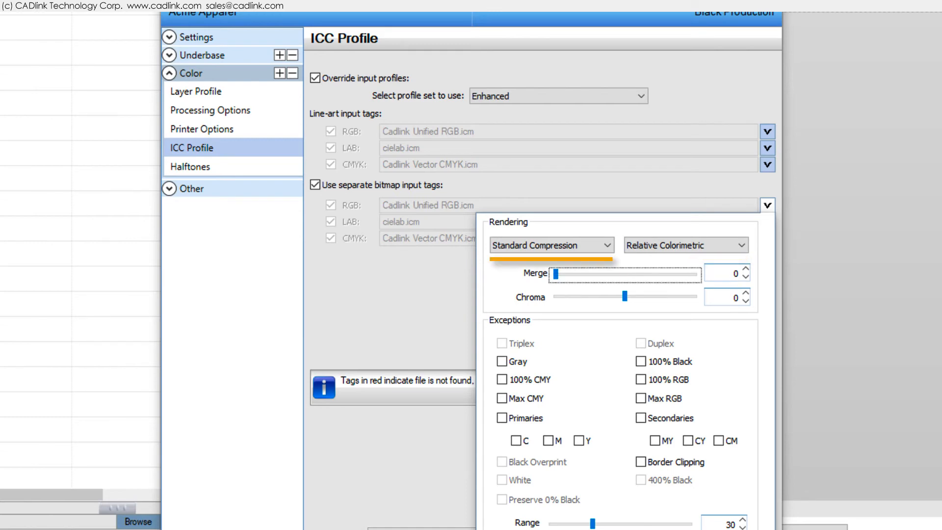
click(746, 269)
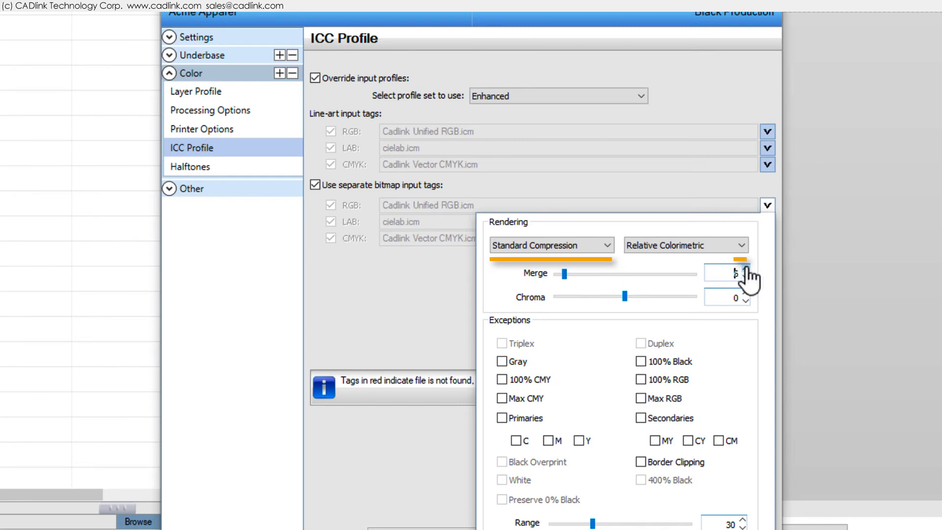
drag(747, 269, 747, 267)
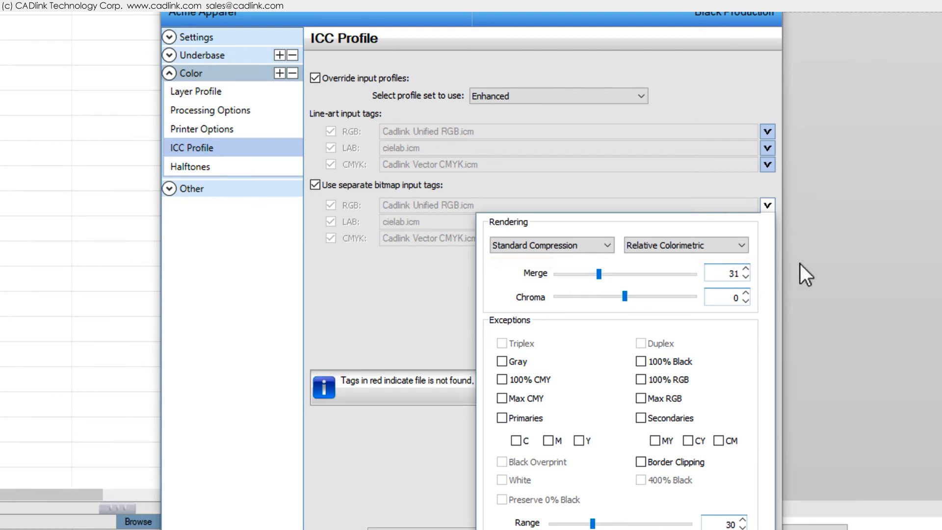
Set the bitmap RGB rendering Merge value to 100.
double_click(735, 273)
text(100)
key(Tab)
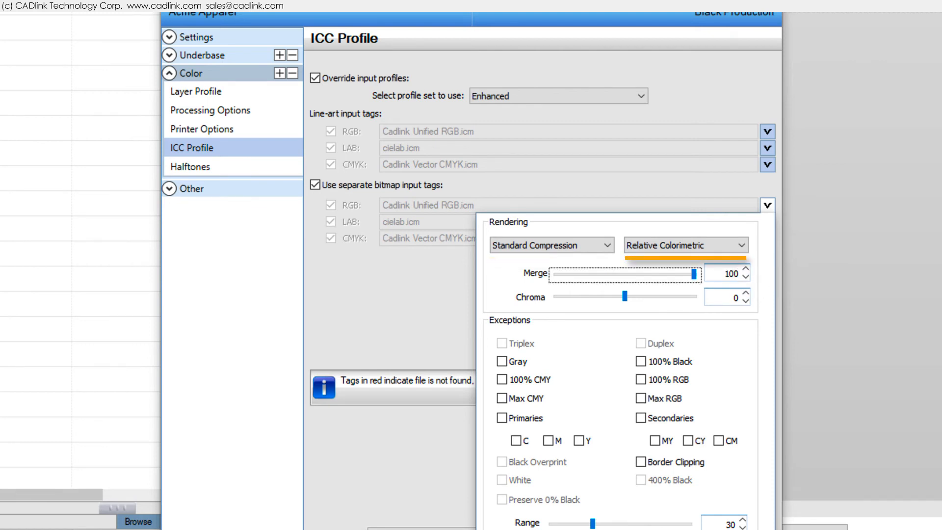
Lower the Merge value gradually to 71 and close the rendering options and queue properties without saving.
click(746, 277)
click(746, 276)
click(746, 276)
click(745, 276)
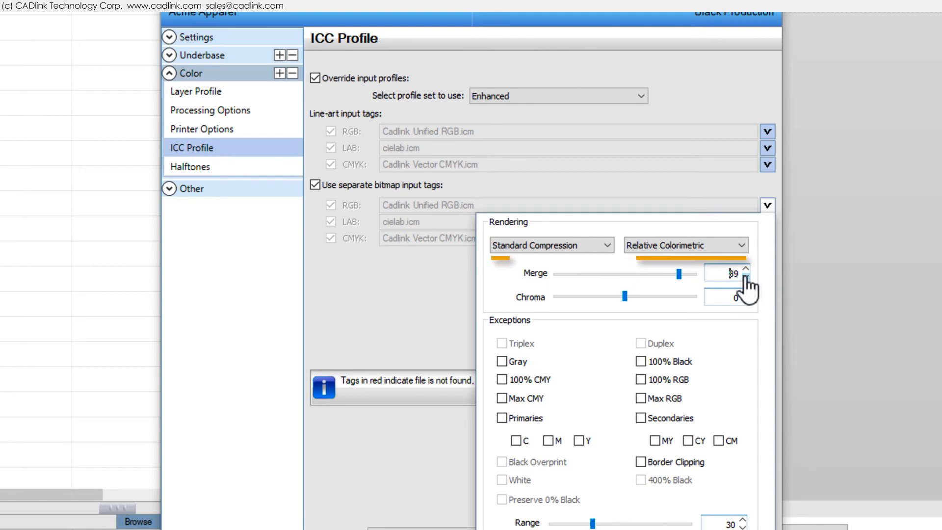
click(746, 277)
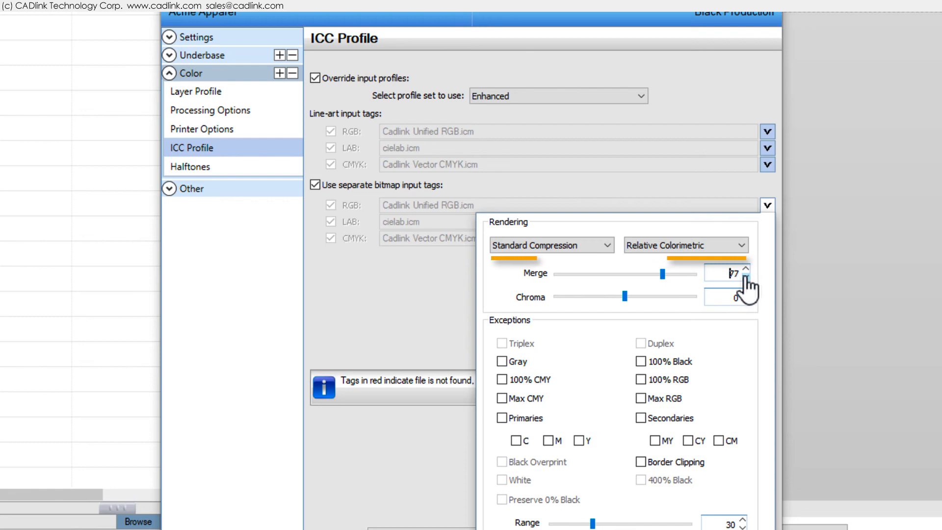
click(745, 277)
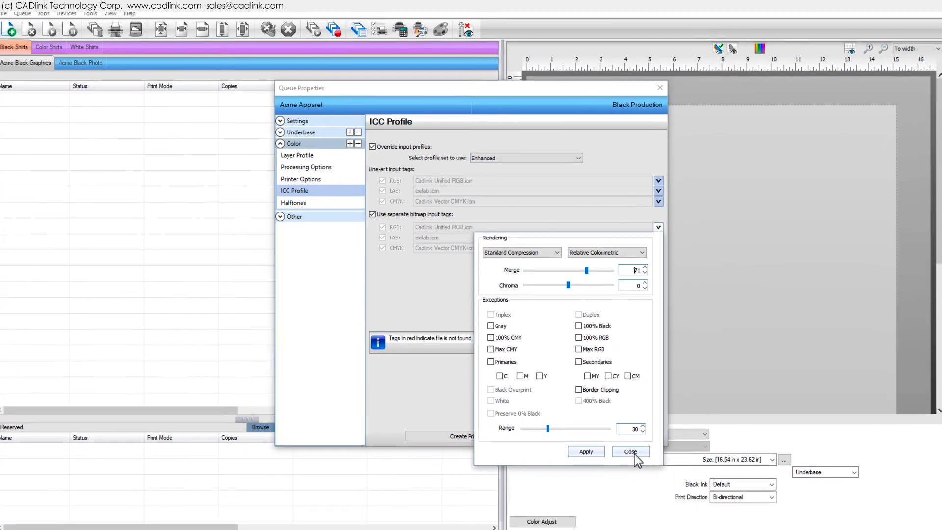
click(696, 525)
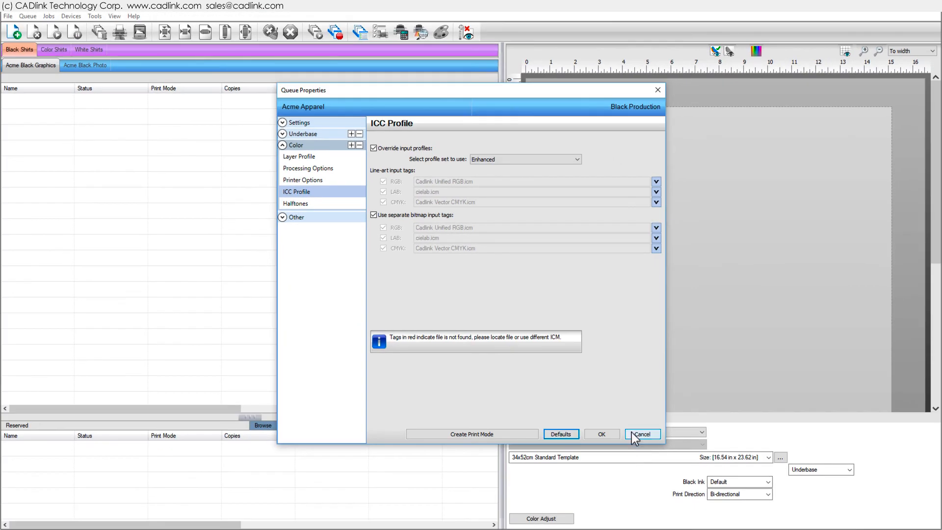
click(632, 433)
Reopen the easy color adjustments, try ICC Setting and Photo with a reduced Merge, and choose the Graphics mode.
click(565, 520)
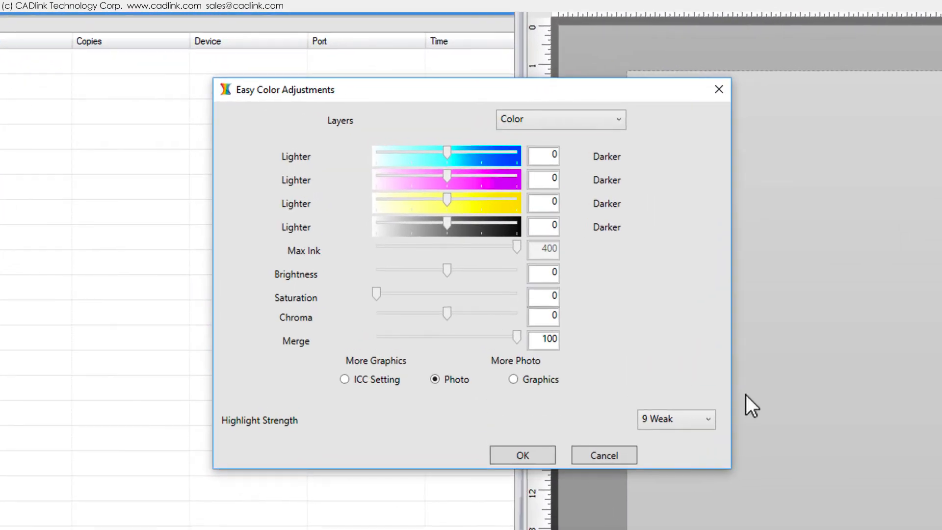
click(364, 378)
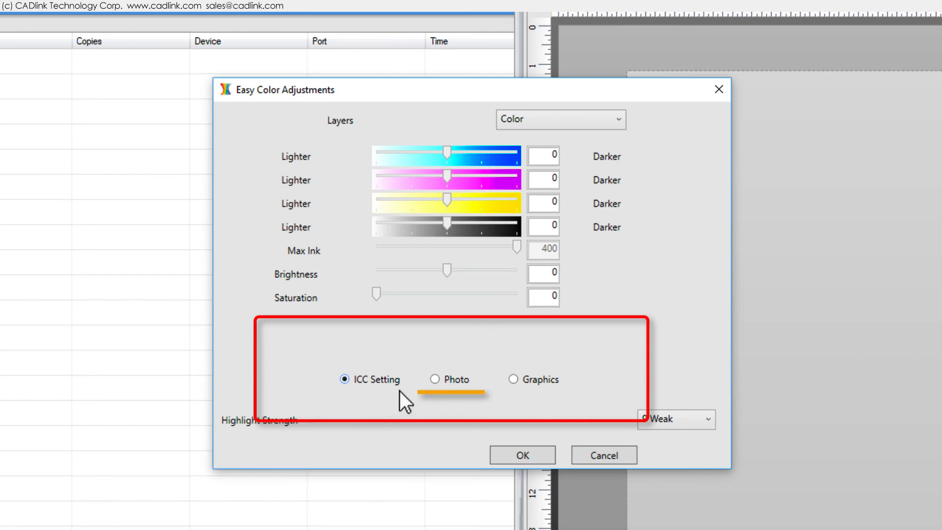
click(436, 380)
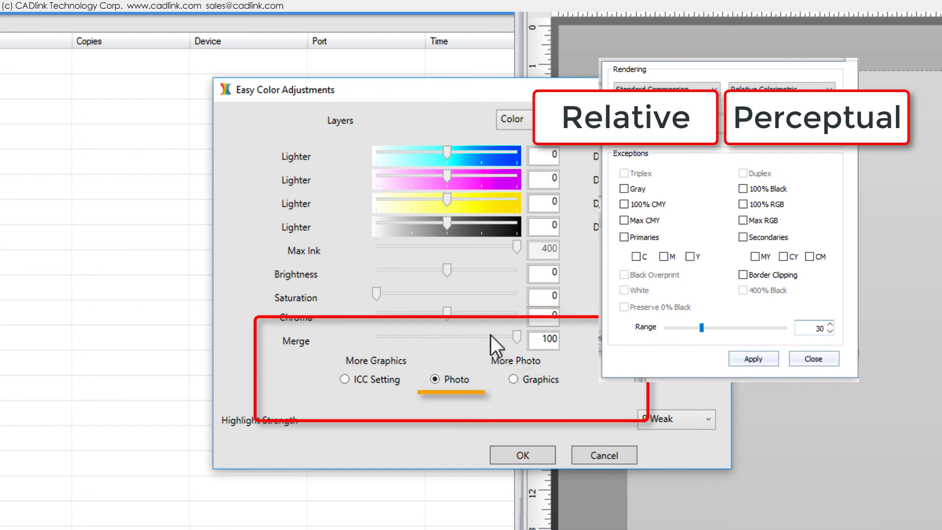
drag(514, 336, 427, 353)
click(533, 382)
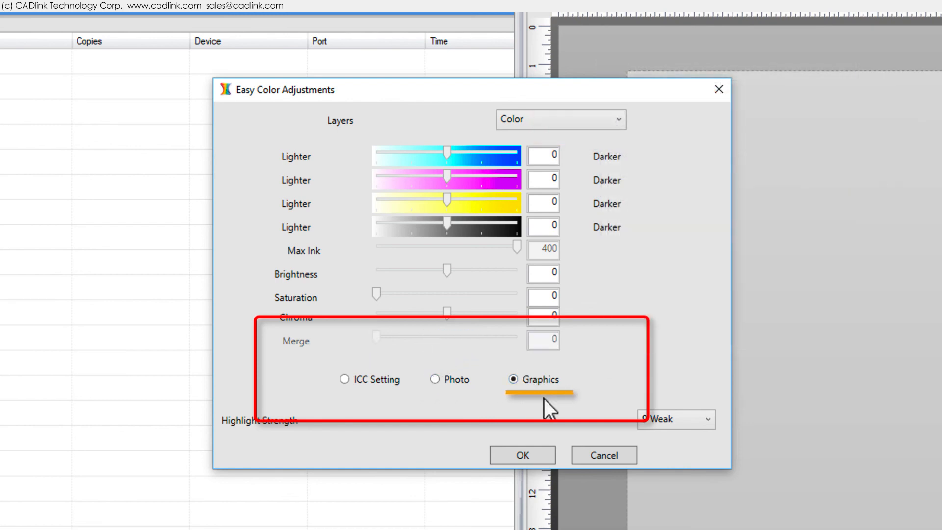